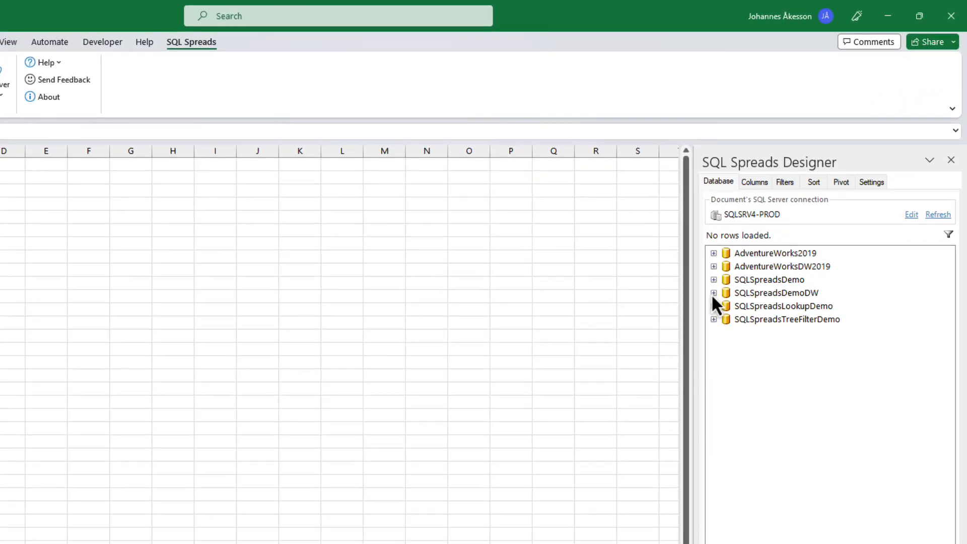
Load the dbo.dim_Account table from the SQLSpreadsDemoDW database into the sheet and open its column settings.
left_click(714, 293)
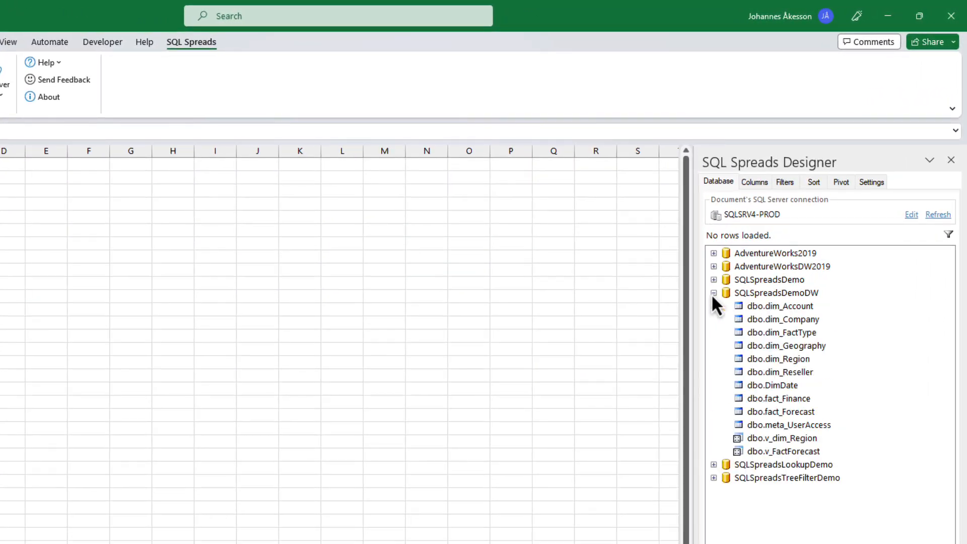
left_click(751, 308)
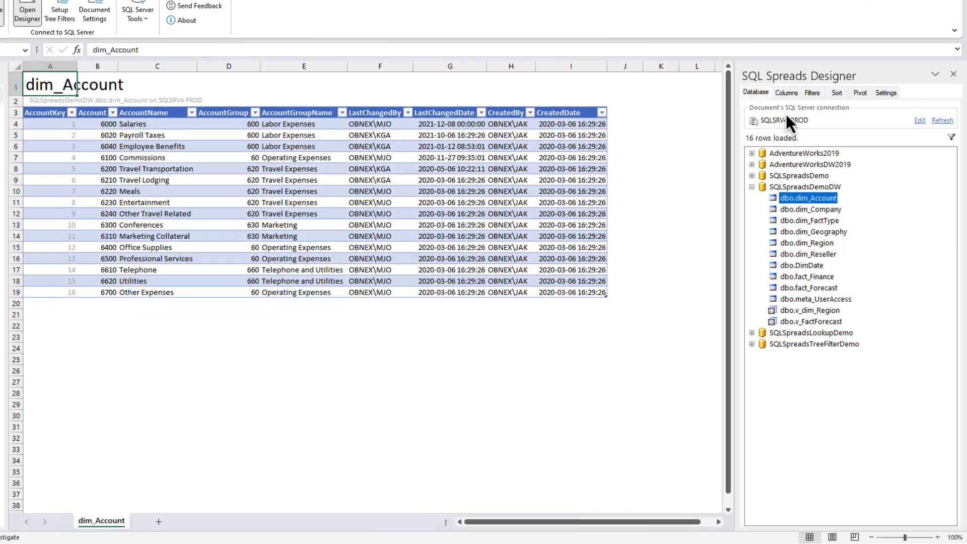
left_click(783, 91)
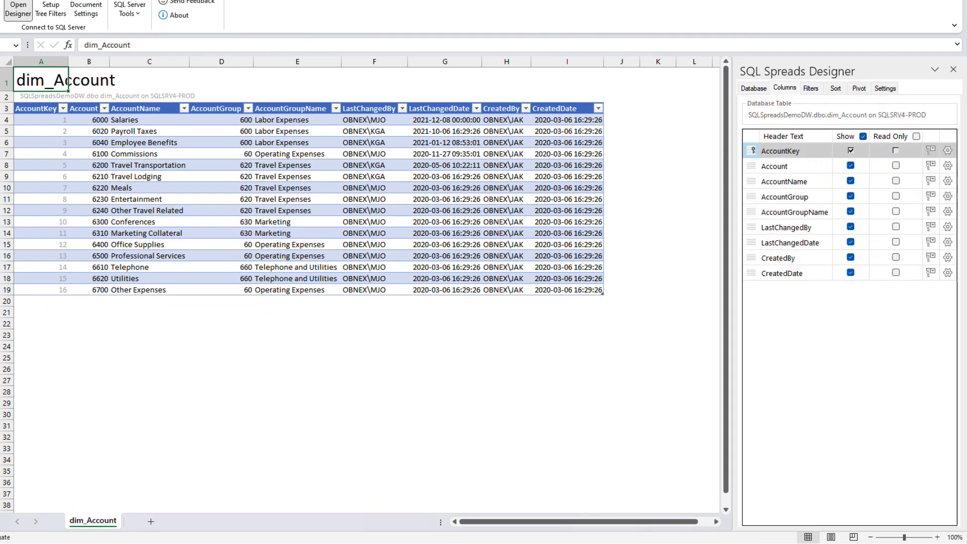
Hide the AccountGroup and AccountGroupName columns from the sheet and bring all columns back into view.
left_click(851, 196)
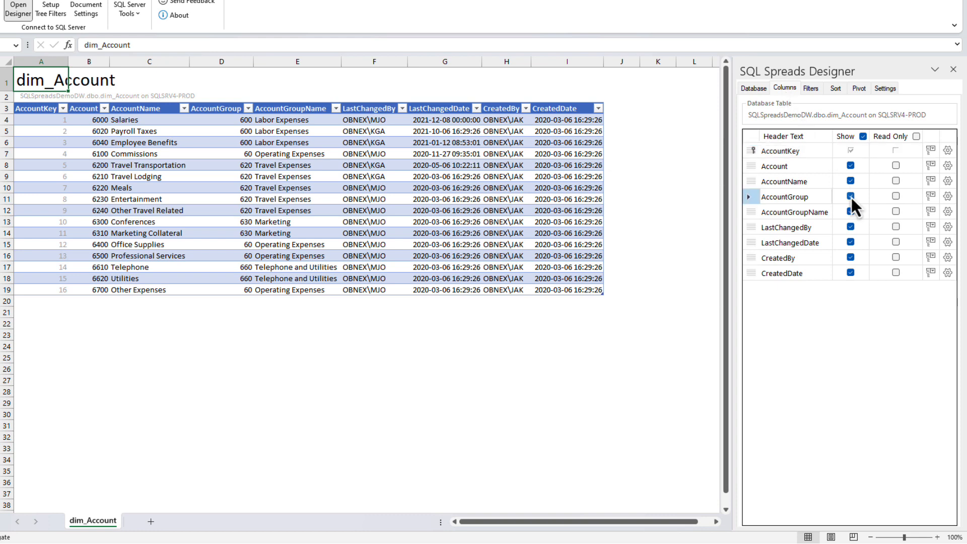
left_click(851, 212)
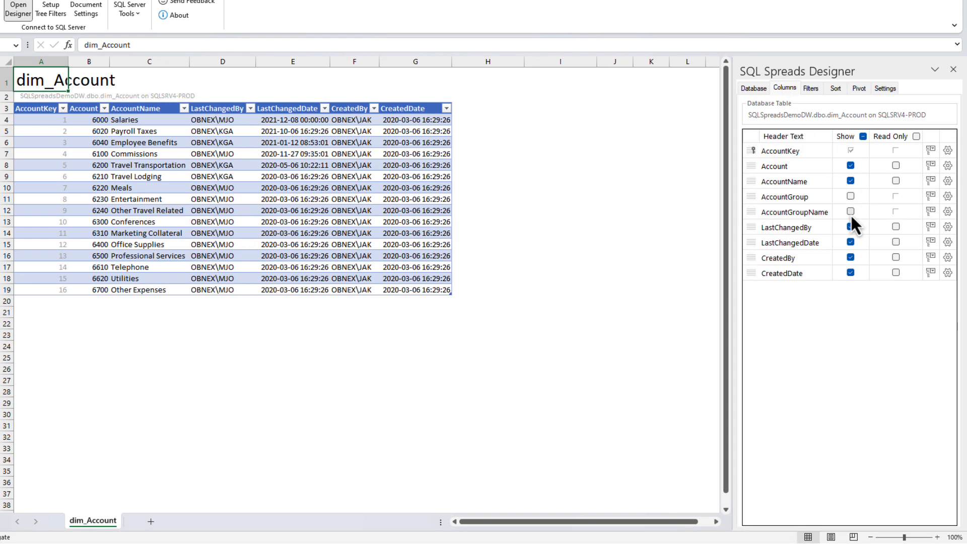
left_click(862, 136)
left_click(863, 136)
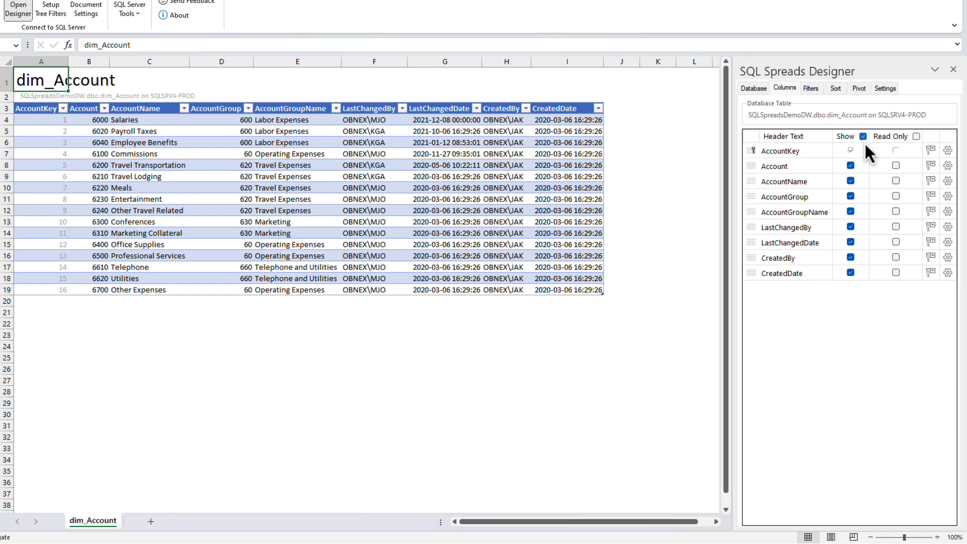
Make all editable dim_Account columns read-only, leaving only AccountName editable.
left_click(896, 197)
left_click(896, 211)
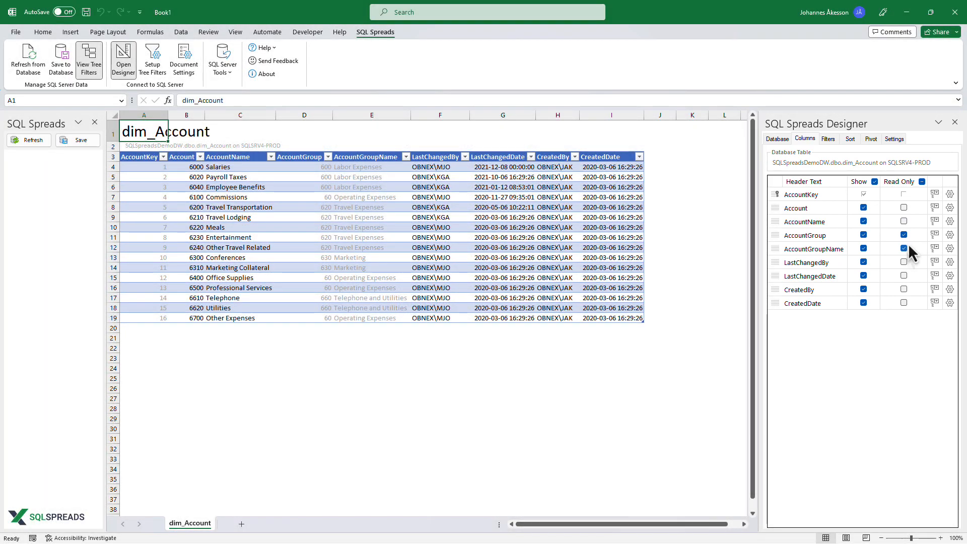
left_click(922, 182)
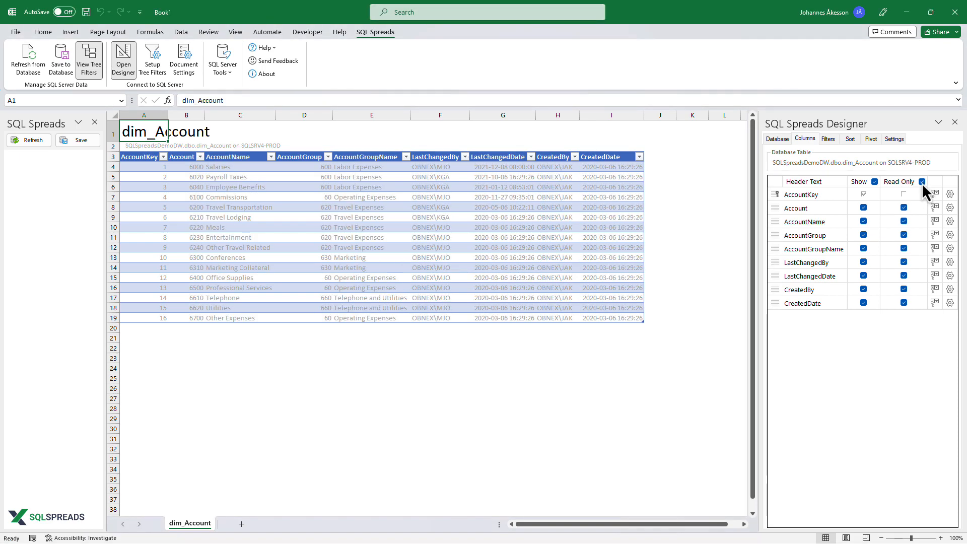
left_click(904, 221)
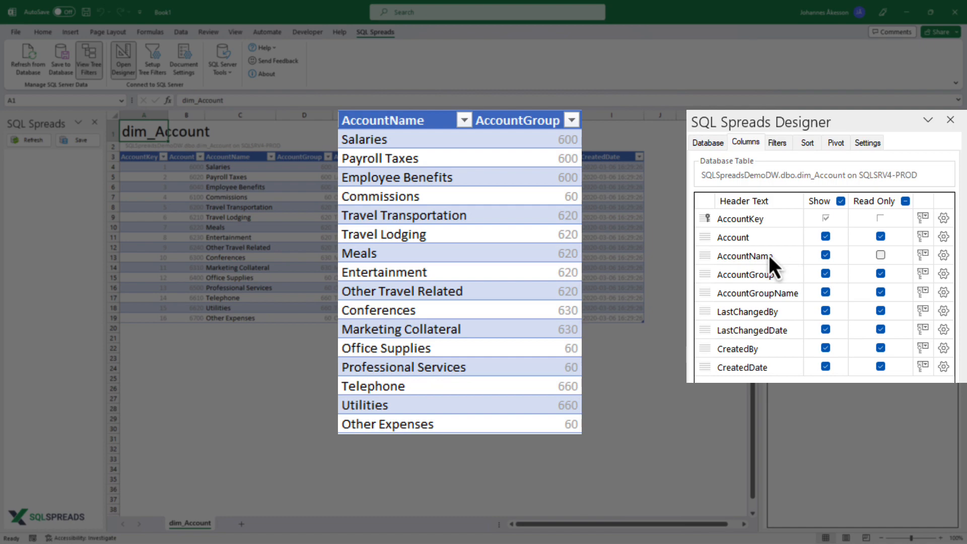
Add a space to two column headers, renaming AccountName to "Account Name" and AccountGroup to "Account Group".
left_click(761, 255)
left_click(759, 274)
key("Left")
key("Right")
key("Right")
key("Right")
key("Right")
key("Right")
key("Right")
key("Right")
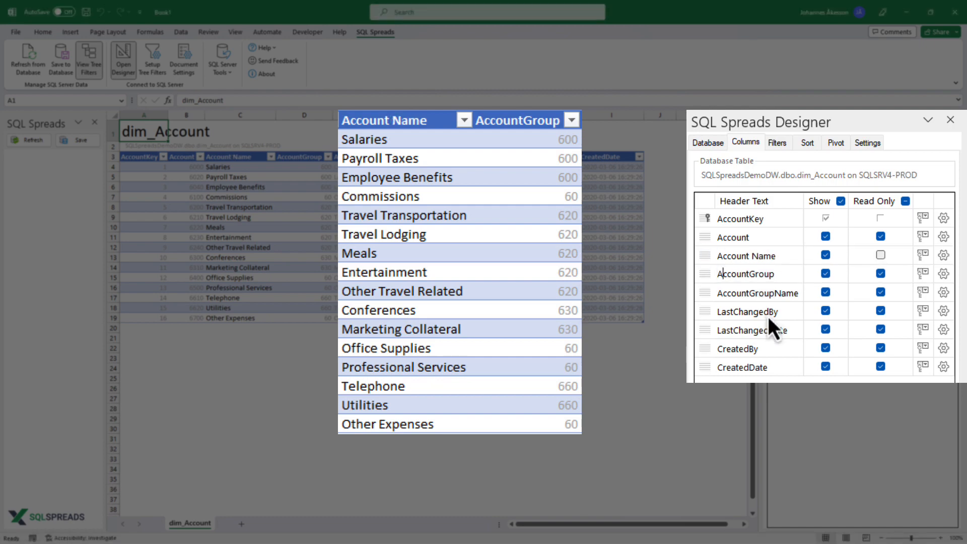
key("Return")
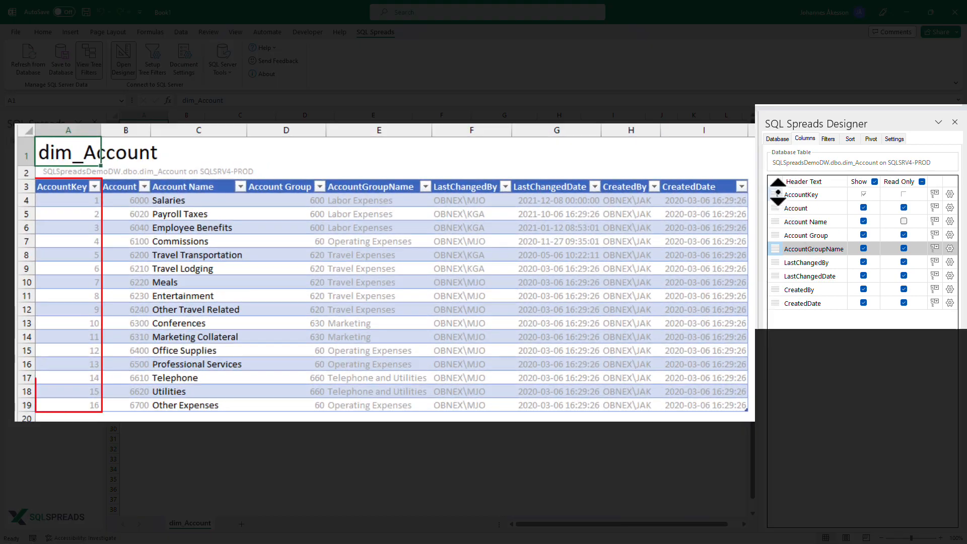
Reorder the dim_Account columns by moving LastChangedDate to the end of the column list.
left_click(779, 196)
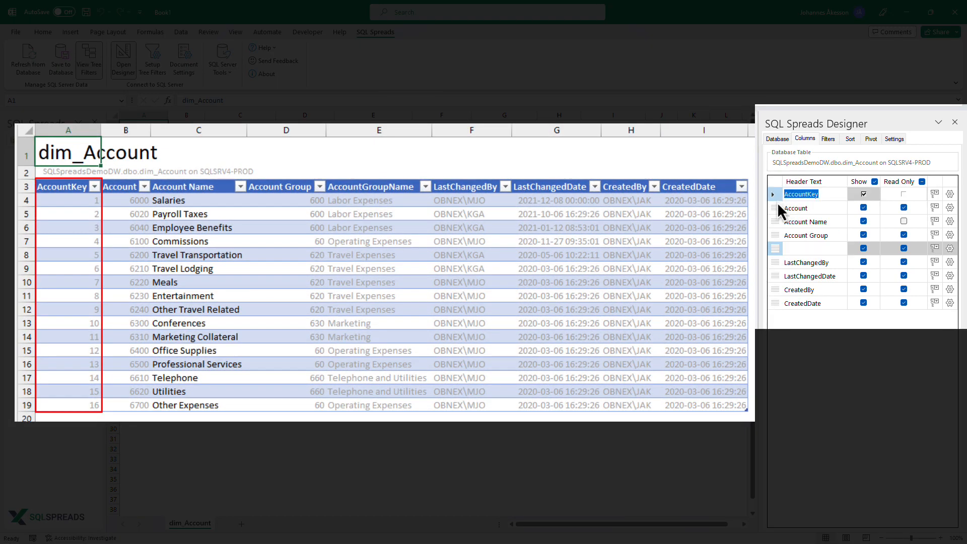
left_click_drag(775, 276, 775, 308)
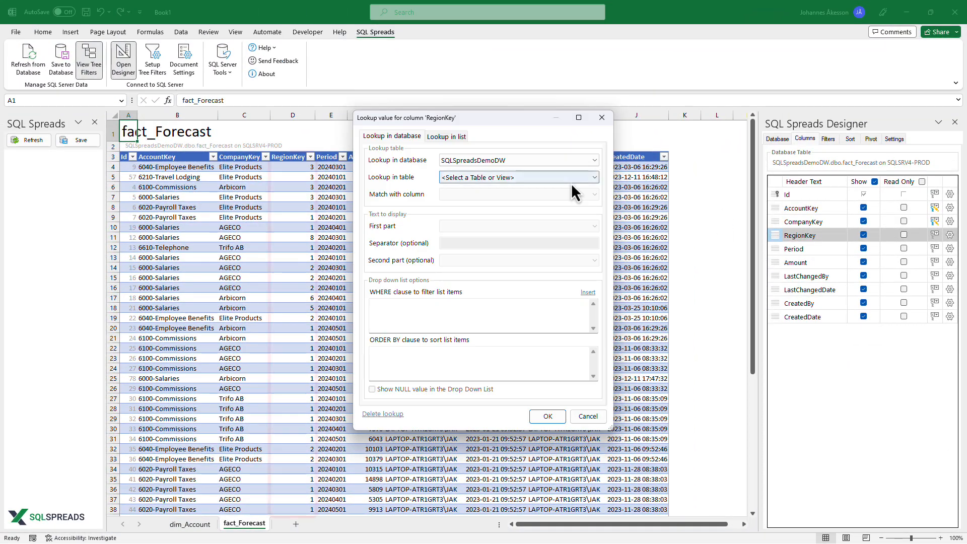
Base the lookup for the RegionKey column of fact_Forecast on the dbo.dim_Region table, matched with RegionKey.
left_click(571, 182)
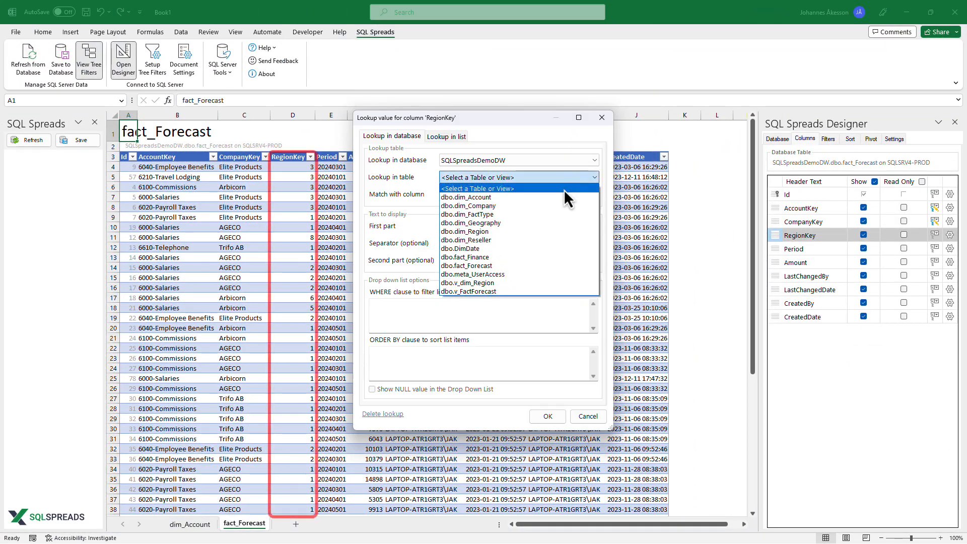
left_click(533, 231)
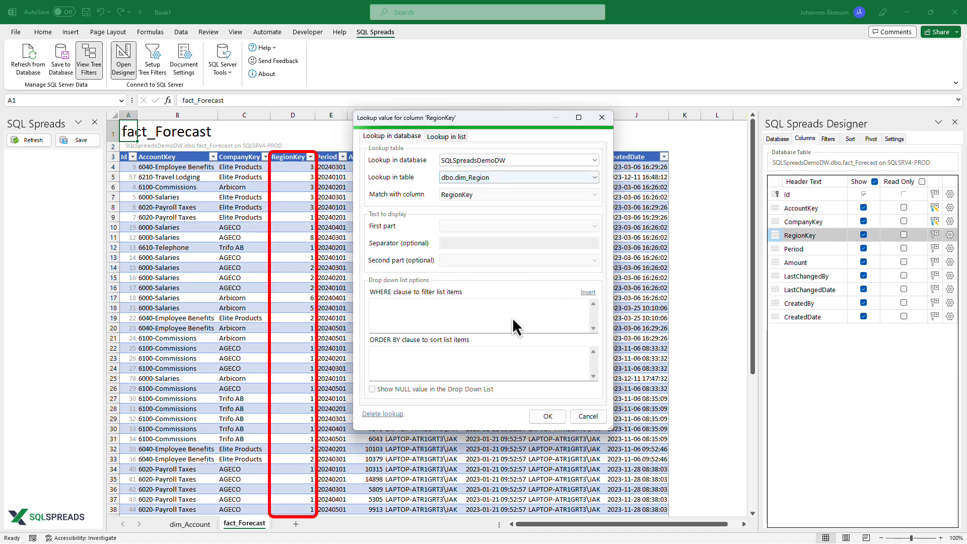
left_click(546, 417)
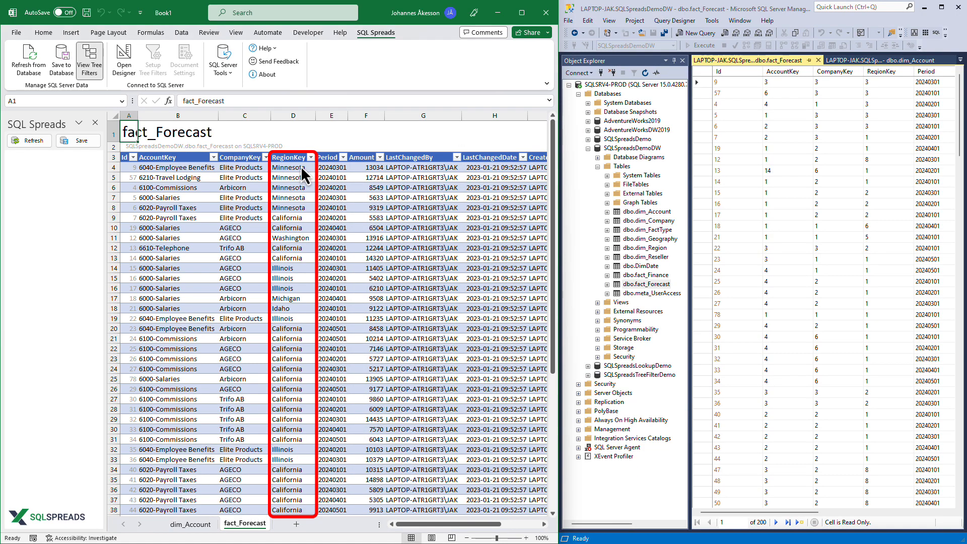
Set the RegionKey value in row 4 to Illinois and copy it into the four rows below.
left_click(301, 166)
left_click(320, 167)
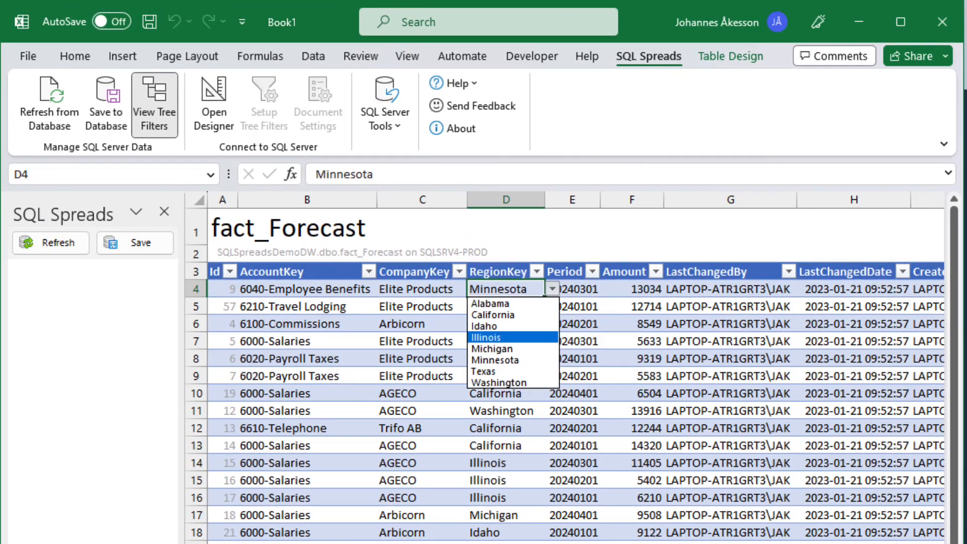
key("Return")
key("ctrl+c")
key("Down")
key("shift+Down")
key("shift+Down")
key("shift+Down")
key("ctrl+v")
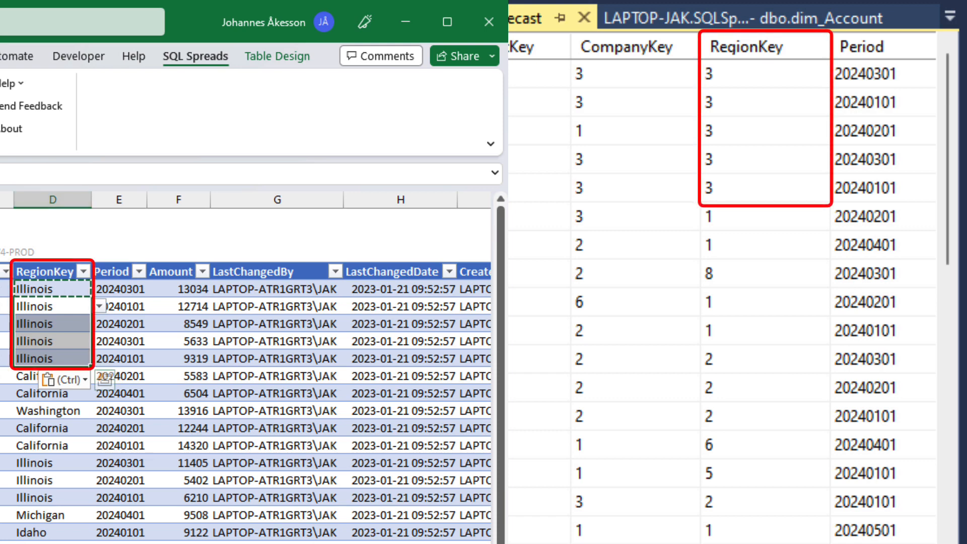
Switch to SQL Server Management Studio and refresh the dbo.fact_Forecast rows to check the stored RegionKey values.
left_click(649, 130)
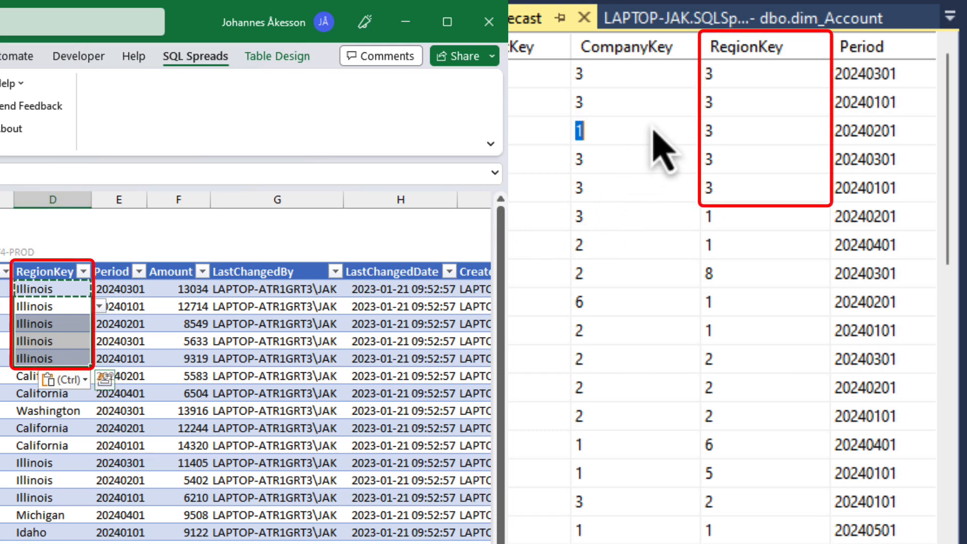
right_click(649, 129)
left_click(678, 137)
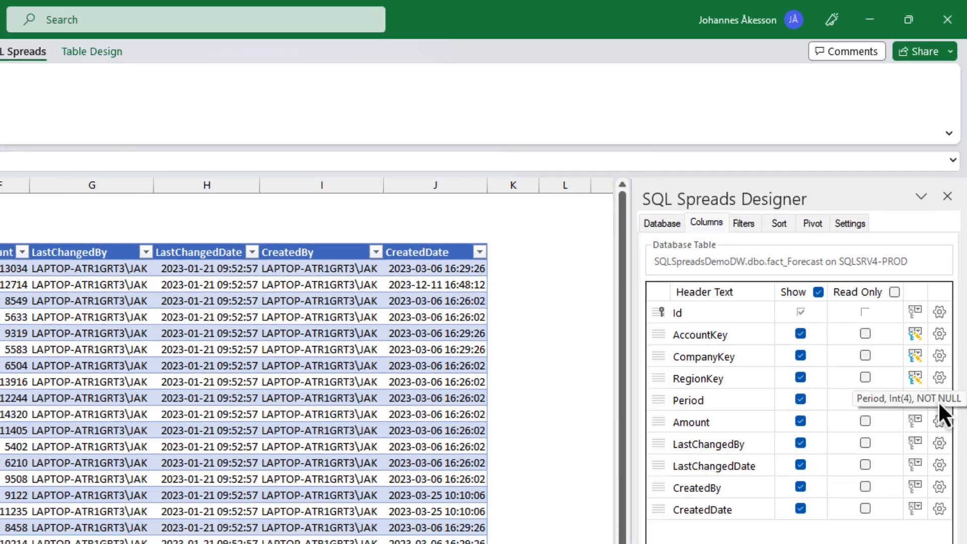
Set a default value for empty cells in the Period column's details.
left_click(938, 411)
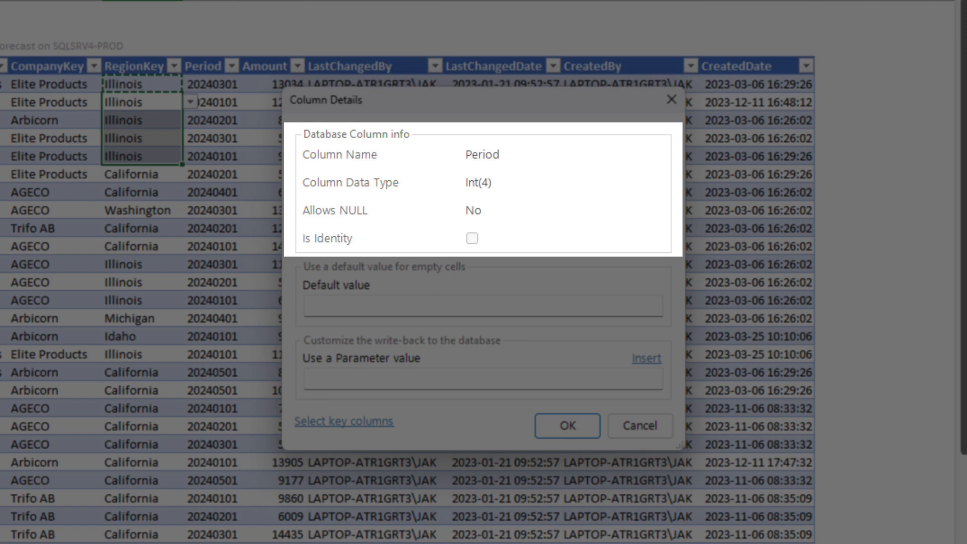
left_click(309, 305)
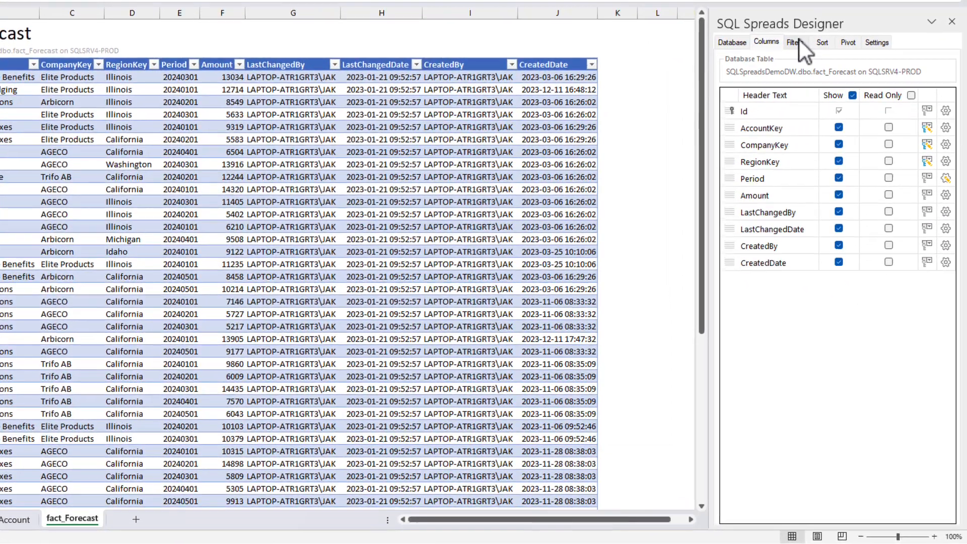
Add a column filter to fact_Forecast that includes only rows where Period is equal to 20240101.
left_click(828, 139)
left_click(821, 117)
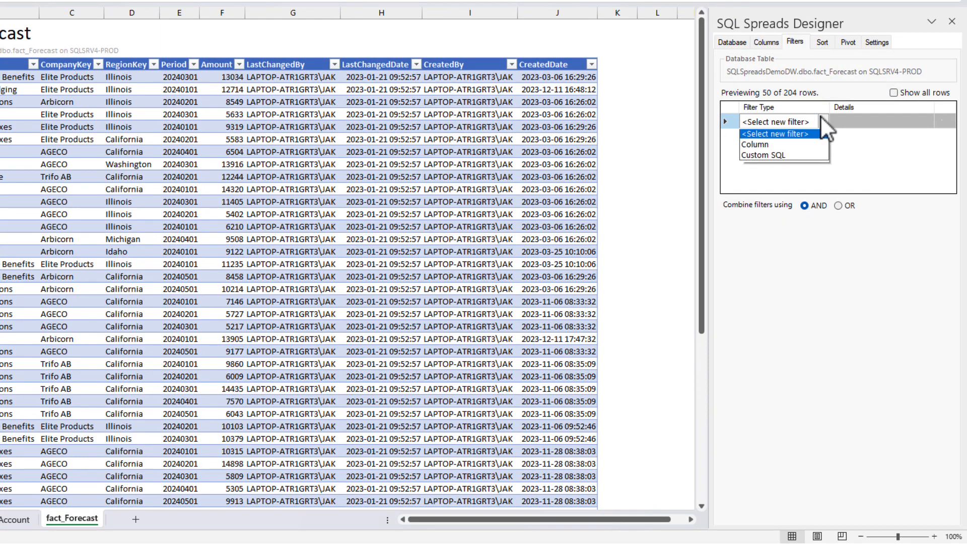
left_click(798, 144)
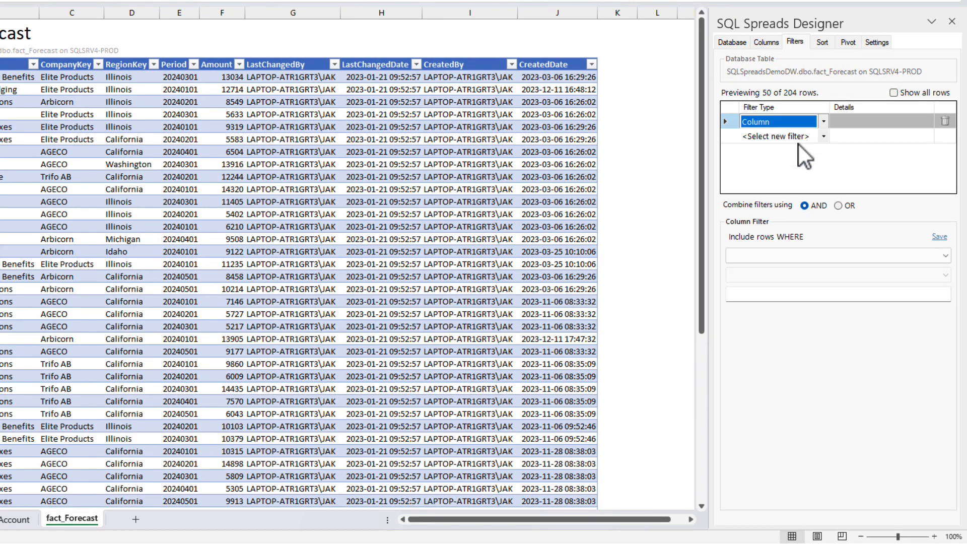
left_click(943, 255)
left_click(896, 310)
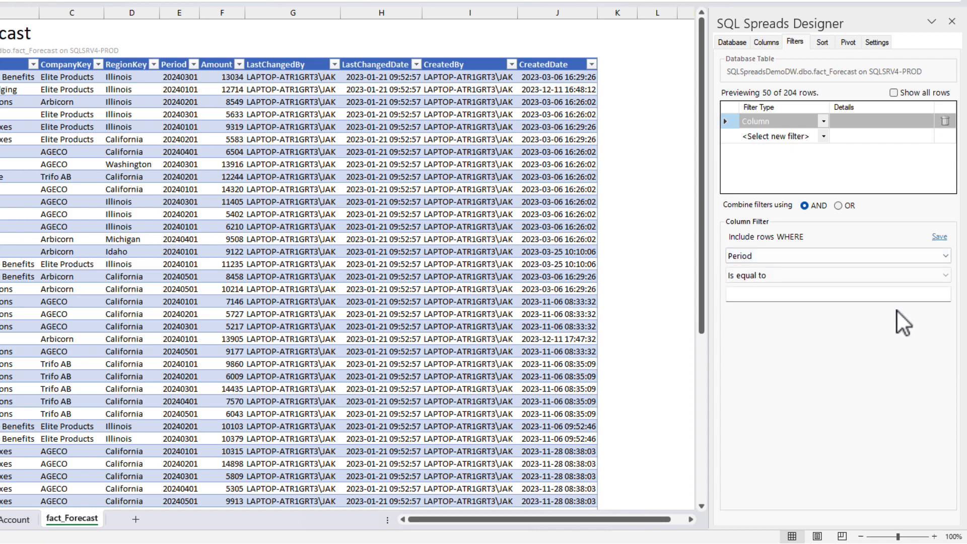
left_click(778, 295)
type("20240101")
key("Return")
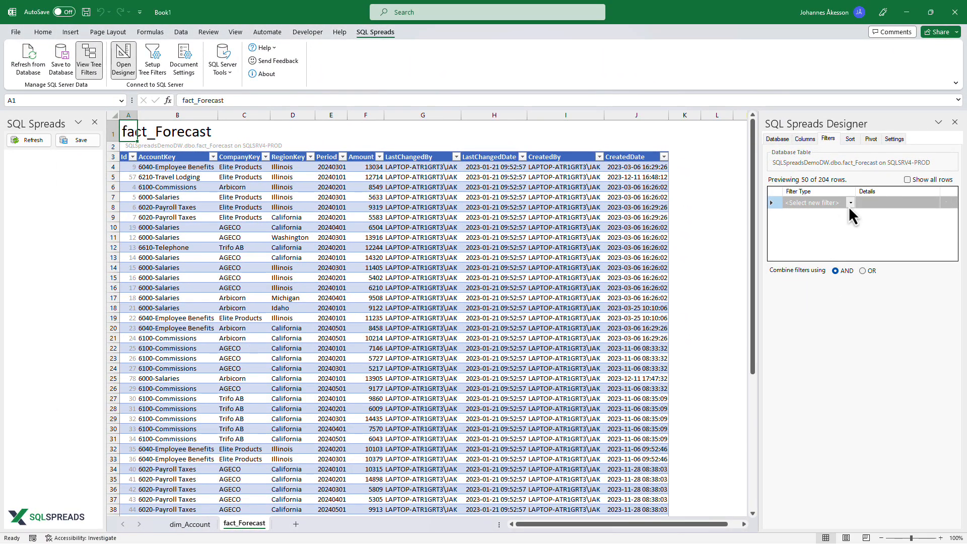
Add and save a Custom SQL filter with the condition [fact_Forecast].[Period] = 20240101.
left_click(848, 206)
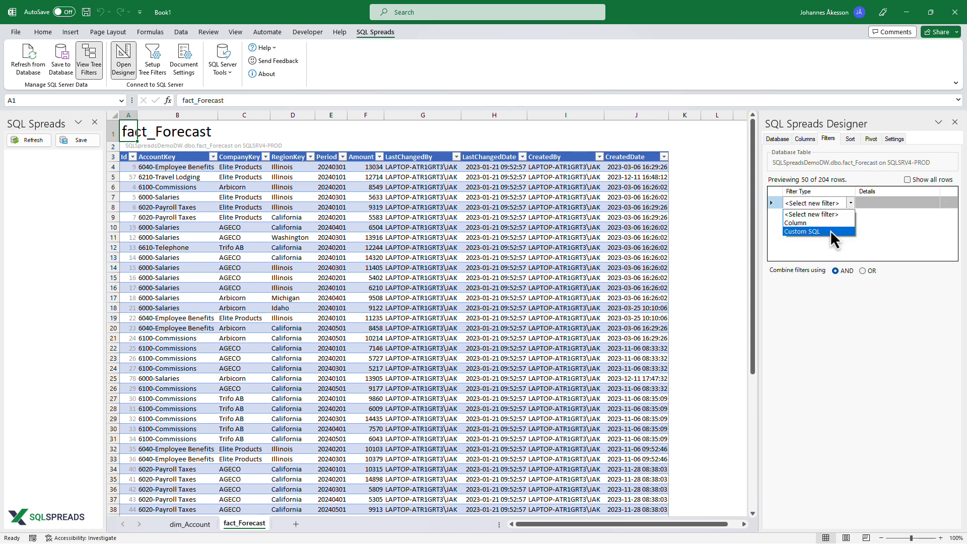
left_click(830, 230)
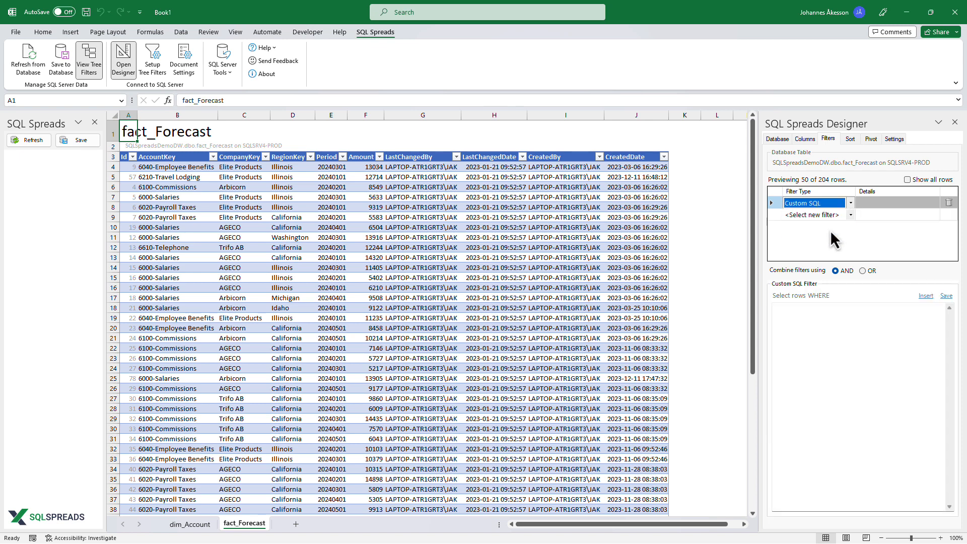
left_click(926, 296)
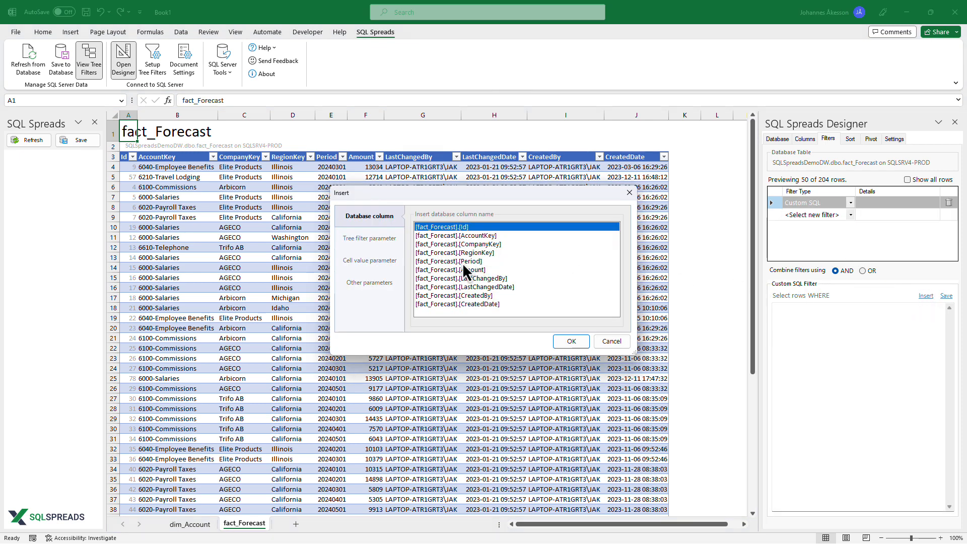
double_click(462, 263)
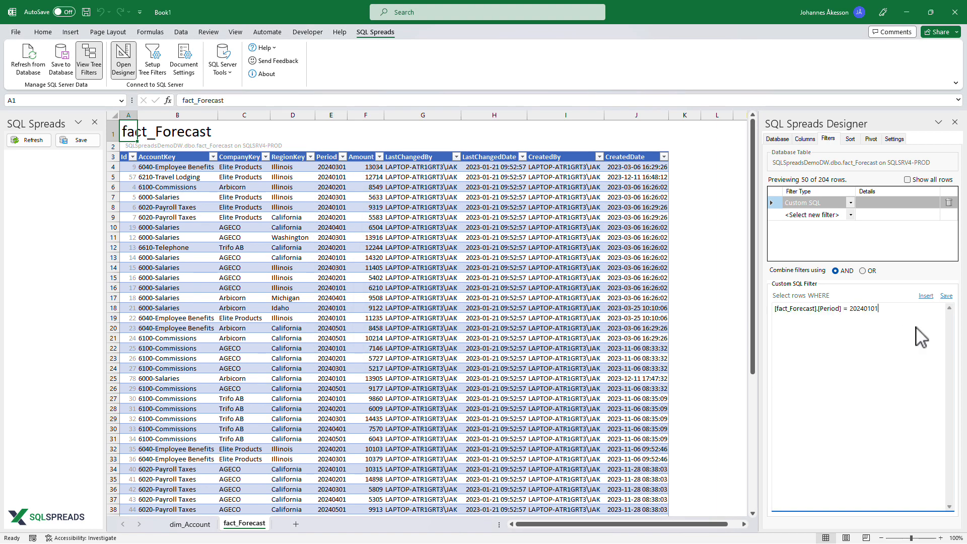
type("= 20240101")
left_click(946, 296)
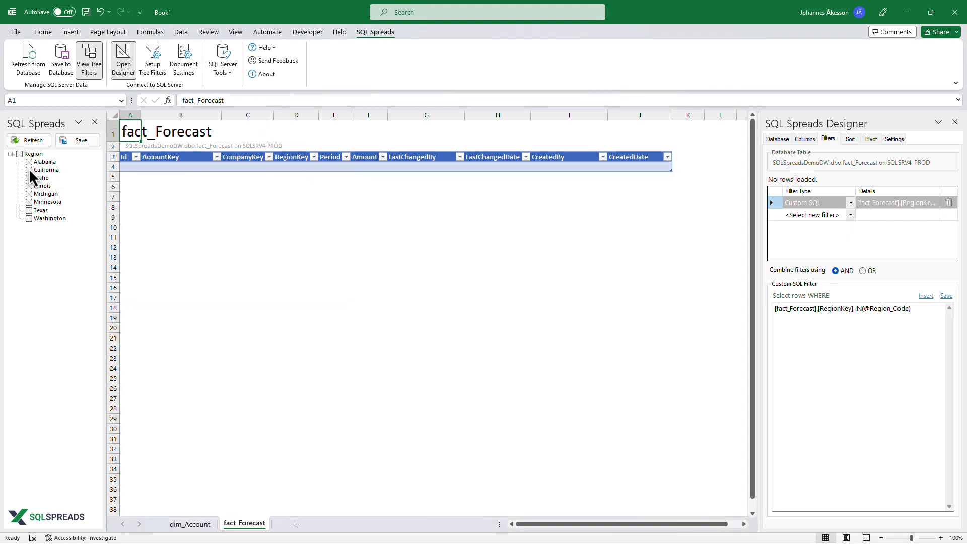
Limit the forecast rows to the California, Idaho and Michigan regions with the Region tree filter.
left_click(28, 168)
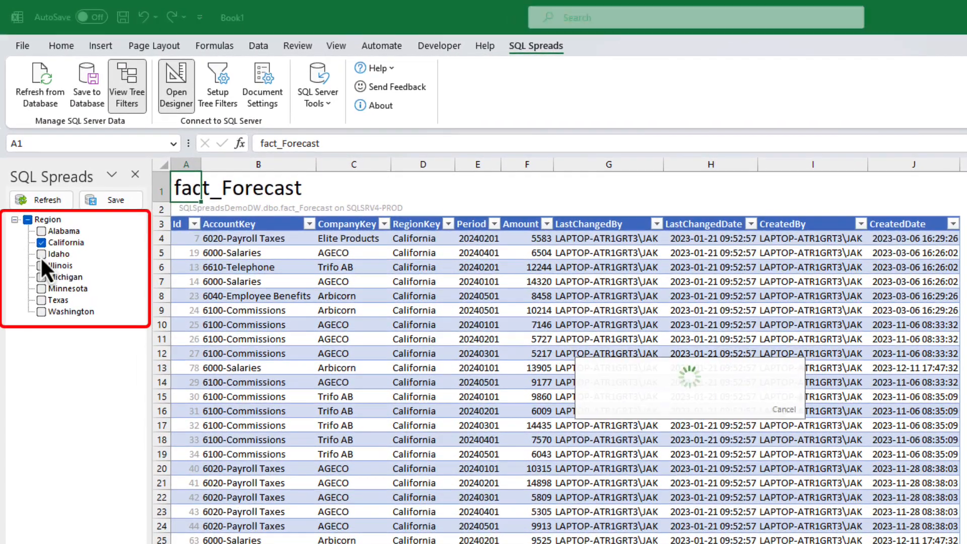
left_click(42, 255)
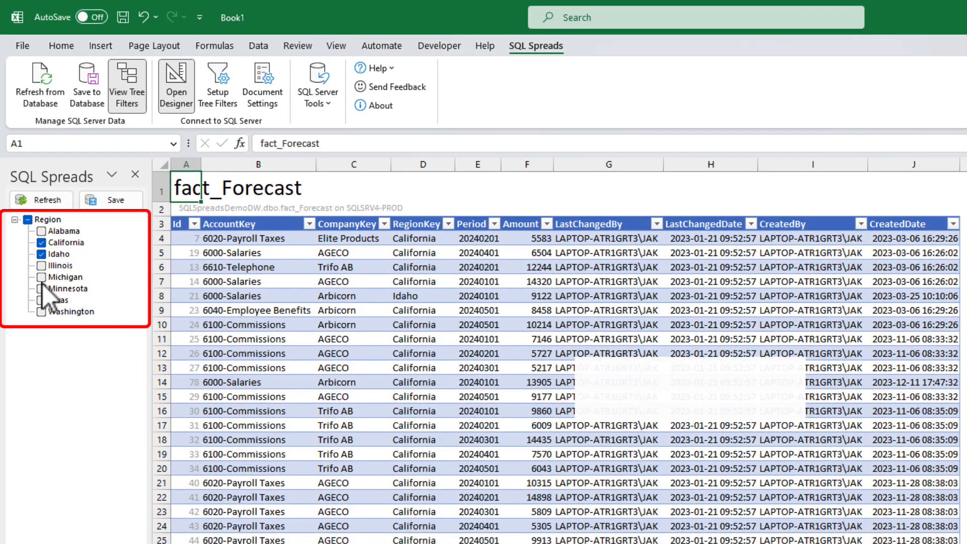
left_click(42, 281)
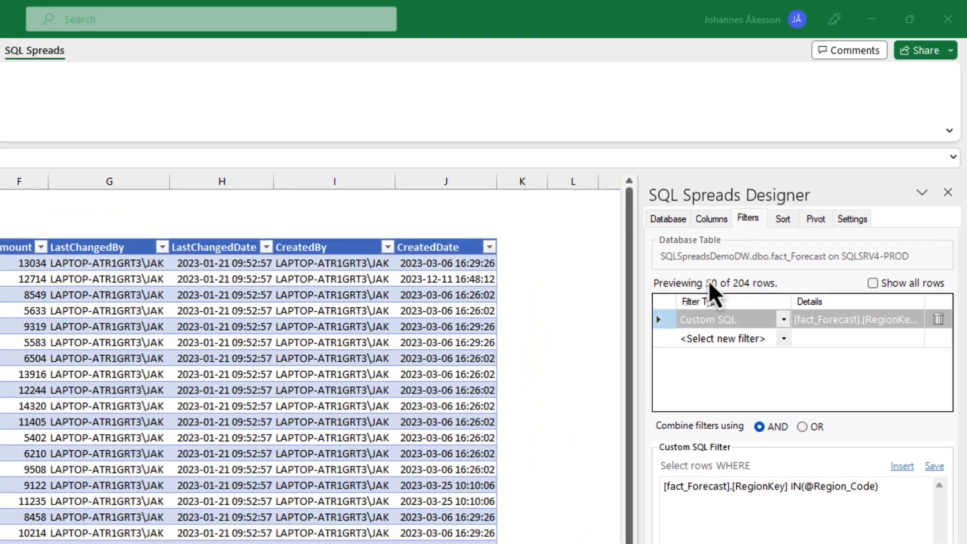
Sort the fact_Forecast table by RegionKey first and CompanyKey second, both A to Z, and open the sort order choices for RegionKey.
left_click(782, 221)
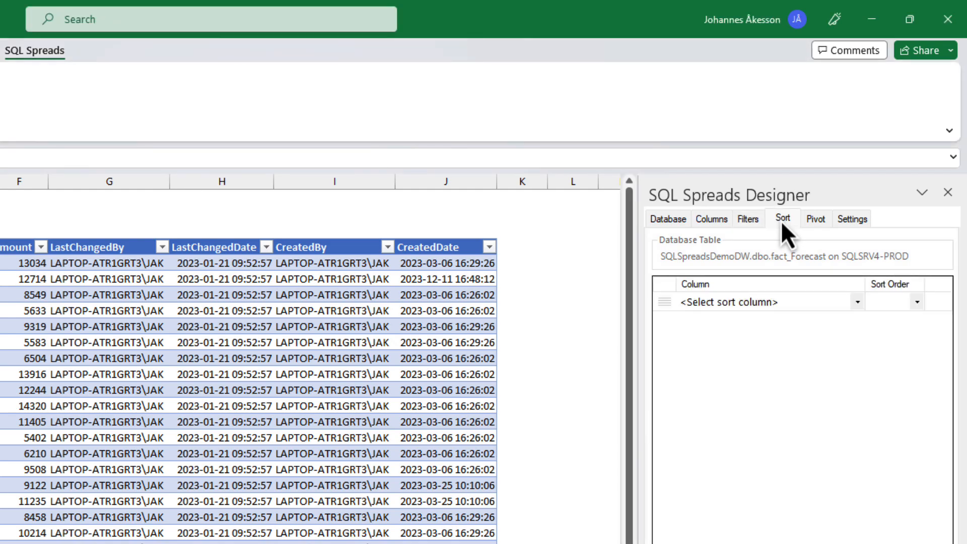
left_click(857, 302)
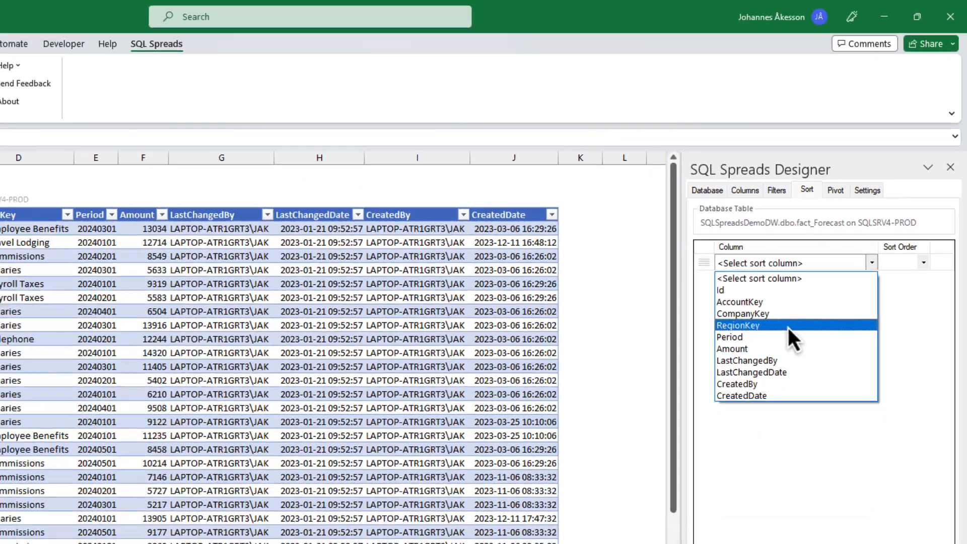
left_click(755, 374)
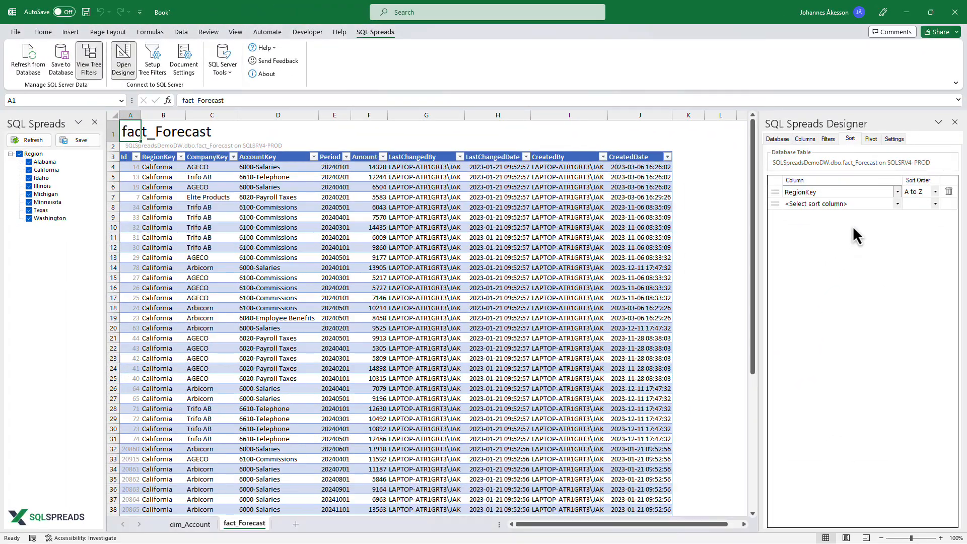
left_click(881, 210)
left_click(881, 206)
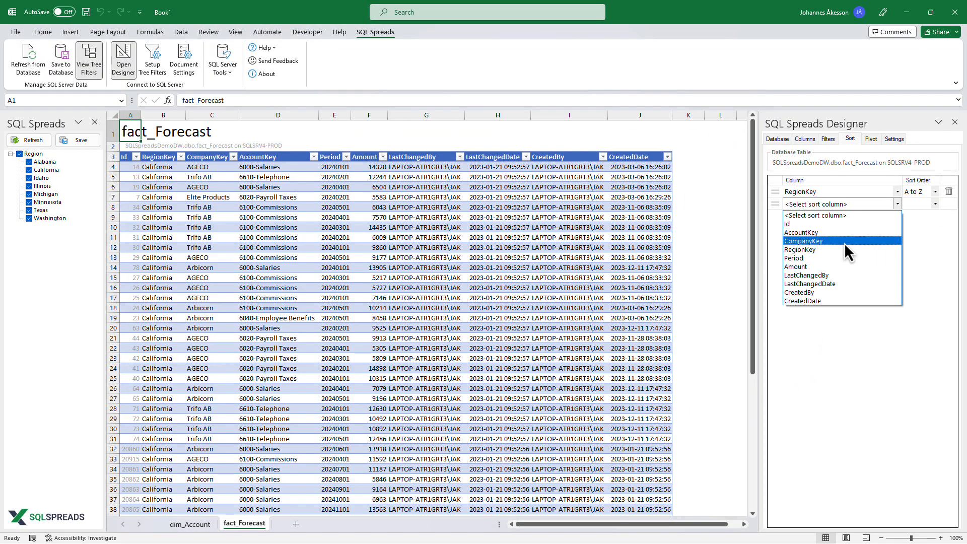
left_click(844, 242)
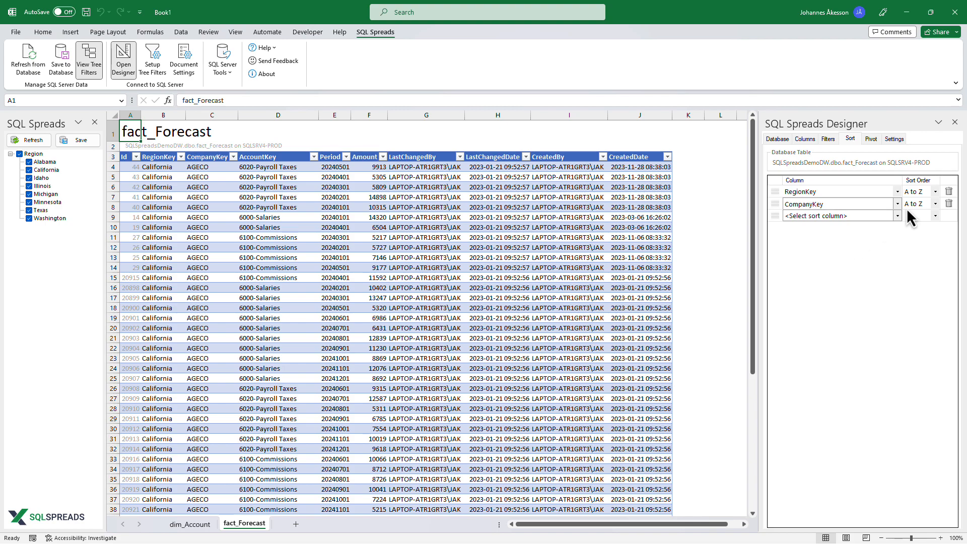
left_click(932, 192)
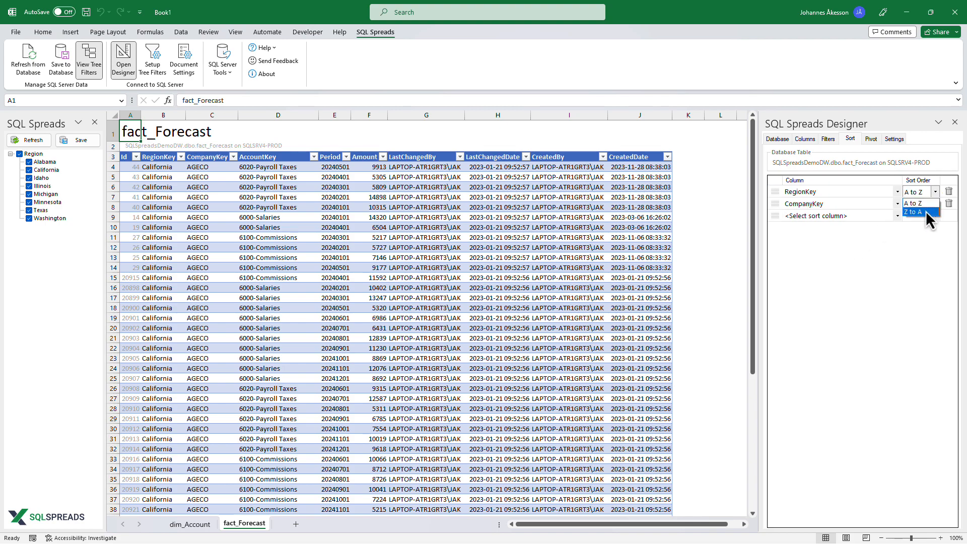
left_click(926, 211)
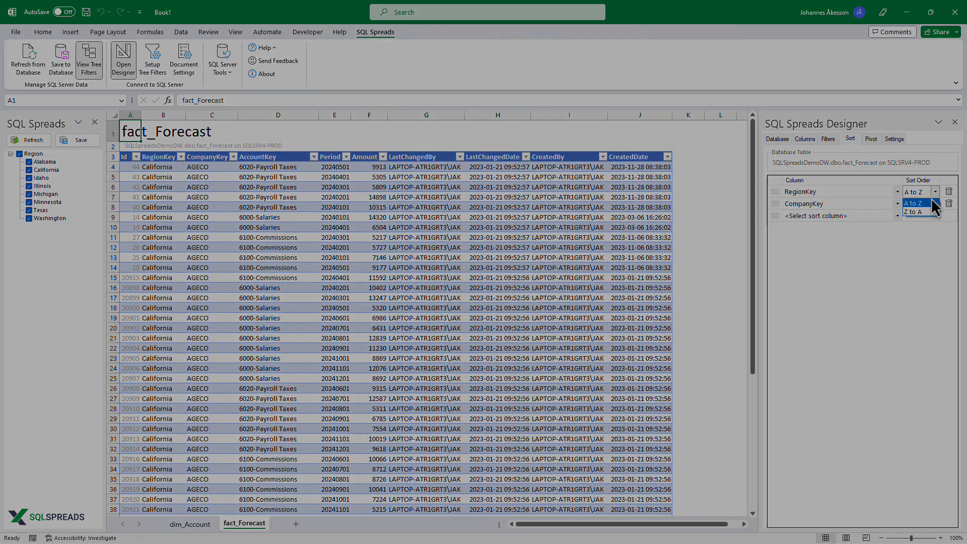